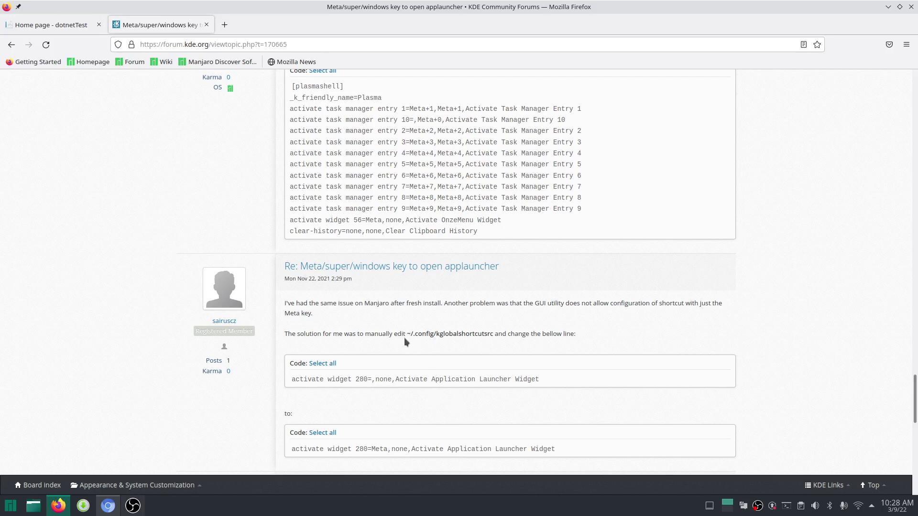
# Step: Highlight the path ~/.config/kglobalshortcutsrc in the KDE forum reply about the Meta key
pyautogui.moveTo(404, 338); pyautogui.dragTo(493, 327)
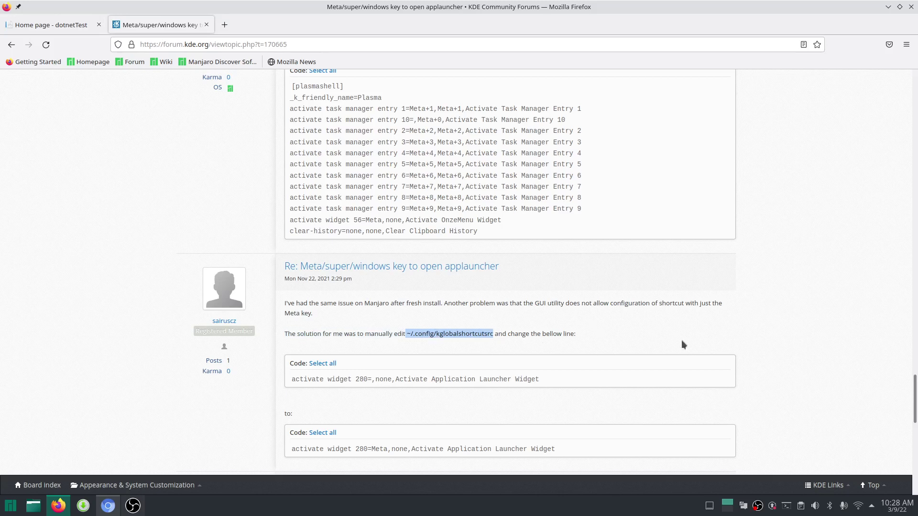
# Step: Drop down Yakuake and clear the terminal screen
pyautogui.press('F12')
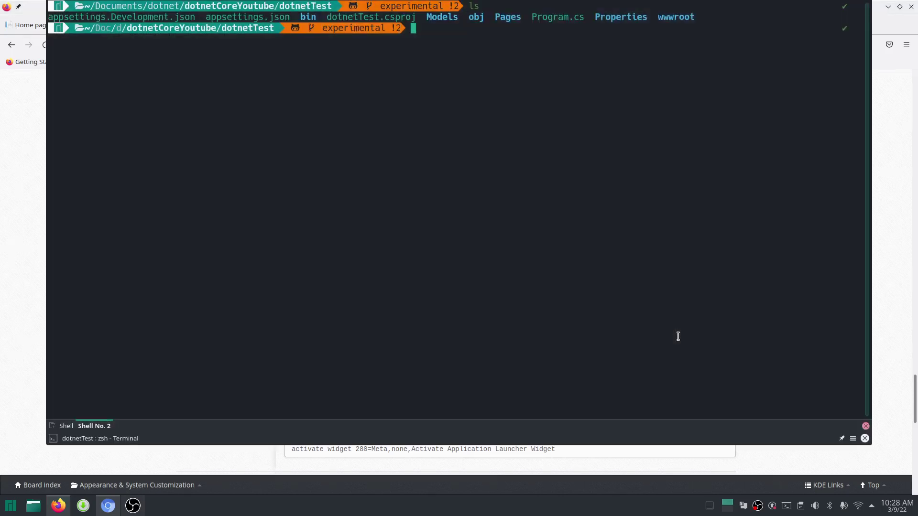
pyautogui.write('clear')
pyautogui.press('Return')
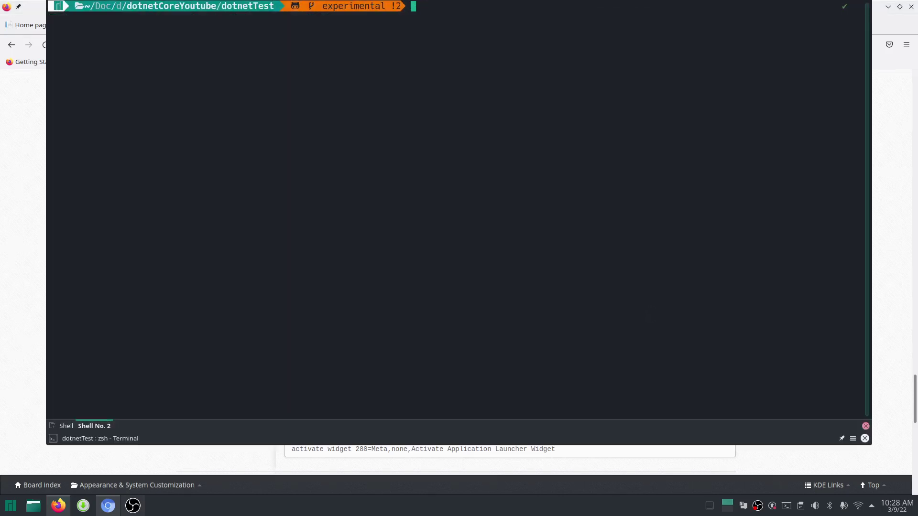
# Step: Open ~/.config/kglobalshortcutsrc in vim in a new terminal tab
pyautogui.hotkey('ctrl', 'shift', 't')
pyautogui.write('vim')
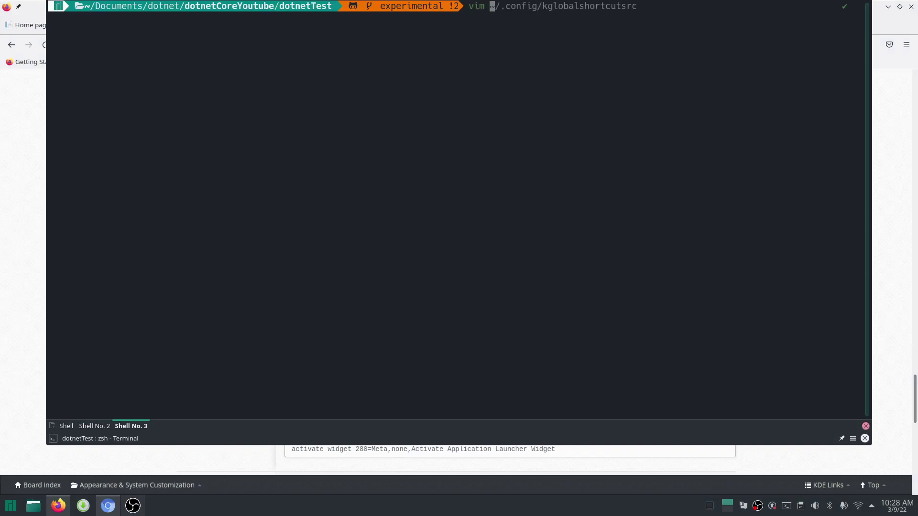
pyautogui.press('Right')
pyautogui.press('Return')
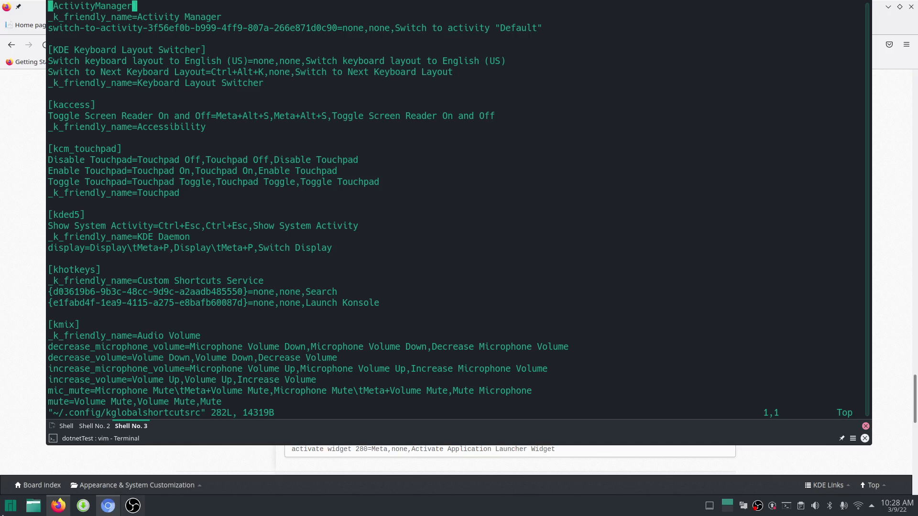
# Step: Hide the terminal and check the 'activate widget 280=' line in the forum post
pyautogui.press('F12')
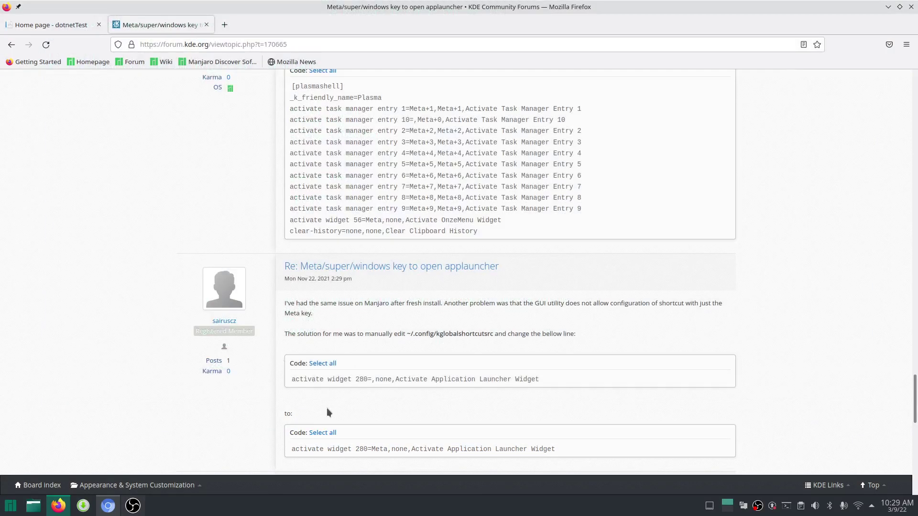
pyautogui.tripleClick(334, 382)
pyautogui.click(341, 386)
pyautogui.moveTo(371, 382); pyautogui.dragTo(291, 382)
pyautogui.click(526, 366)
# Step: Search vim for 'Activate widget' (not found), then retype the search as lowercase 'activate widget'
pyautogui.press('F12')
pyautogui.write('/')
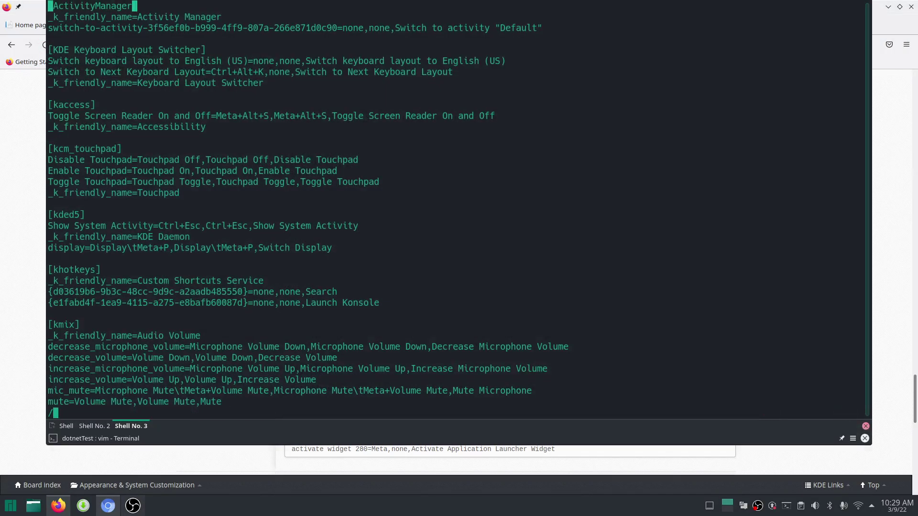
pyautogui.write('Activate widget')
pyautogui.press('Return')
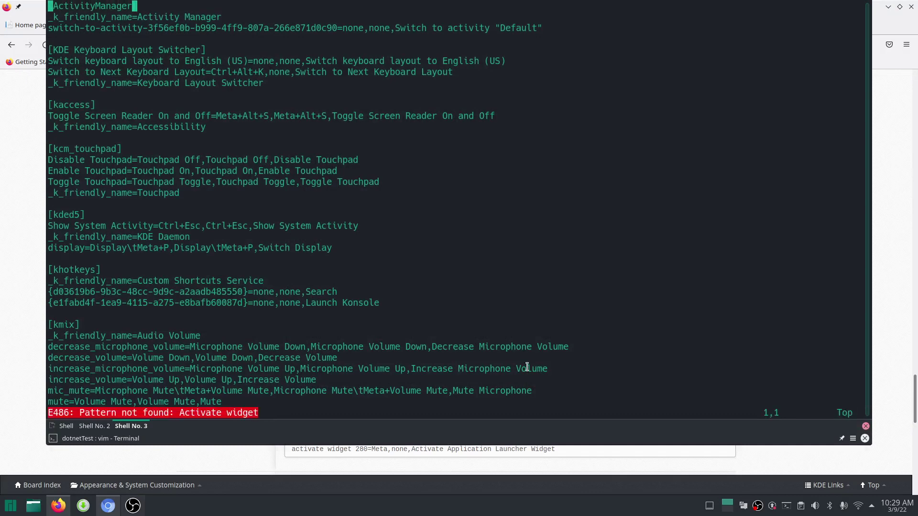
pyautogui.click(2, 286)
pyautogui.press('F12')
pyautogui.write('/acti')
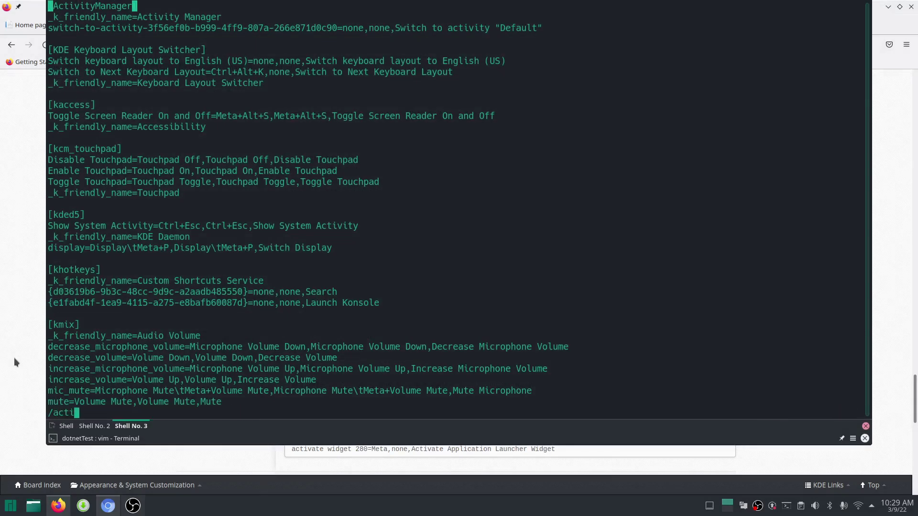
pyautogui.write('vate widget')
pyautogui.press('Return')
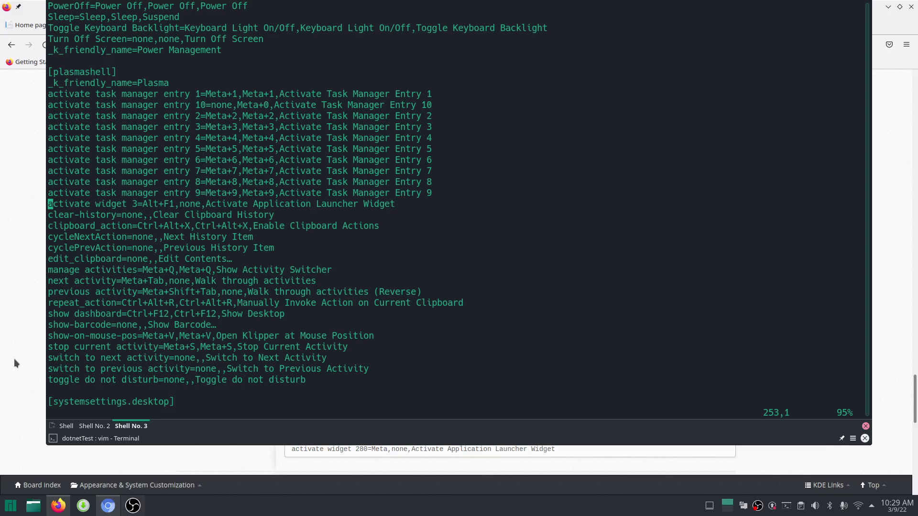
pyautogui.press('l')
pyautogui.press('l')
pyautogui.press('l')
pyautogui.press('l')
pyautogui.press('l')
pyautogui.press('l')
pyautogui.press('l')
pyautogui.press('l')
pyautogui.press('l')
pyautogui.press('l')
pyautogui.press('l')
pyautogui.press('l')
pyautogui.press('l')
pyautogui.press('l')
pyautogui.press('l')
pyautogui.press('l')
pyautogui.press('l')
pyautogui.press('l')
pyautogui.press('l')
pyautogui.press('l')
pyautogui.press('h')
pyautogui.press('h')
pyautogui.press('h')
pyautogui.press('h')
pyautogui.press('h')
pyautogui.press('l')
pyautogui.press('l')
pyautogui.press('l')
pyautogui.press('l')
pyautogui.press('l')
pyautogui.press('l')
pyautogui.press('l')
pyautogui.press('l')
pyautogui.press('l')
pyautogui.press('l')
pyautogui.press('l')
pyautogui.press('l')
pyautogui.press('l')
pyautogui.press('l')
pyautogui.press('l')
pyautogui.press('l')
pyautogui.press('l')
pyautogui.press('l')
pyautogui.press('l')
pyautogui.press('l')
pyautogui.press('l')
pyautogui.press('l')
pyautogui.press('l')
pyautogui.press('l')
pyautogui.press('l')
pyautogui.press('l')
pyautogui.press('l')
pyautogui.press('l')
pyautogui.press('l')
pyautogui.press('k')
pyautogui.press('j')
pyautogui.press('/')
pyautogui.write('actigvate')
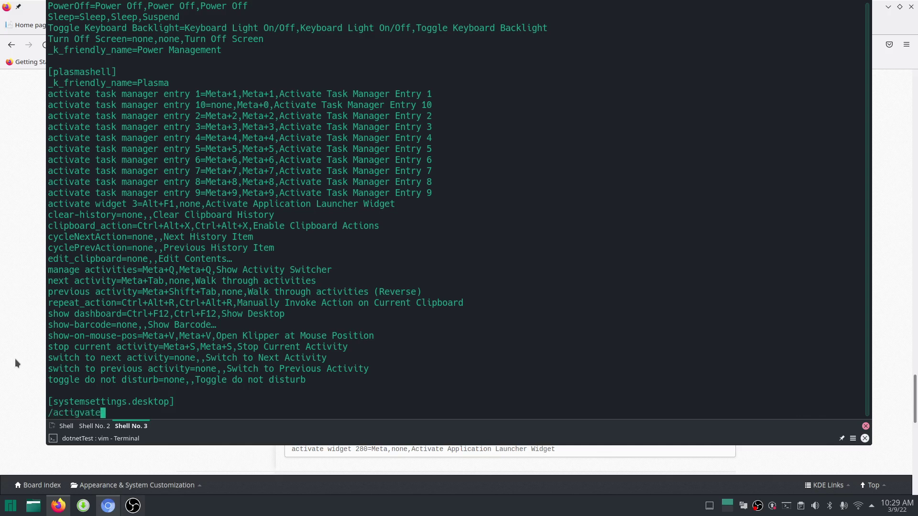
pyautogui.press('BackSpace')
pyautogui.press('BackSpace')
pyautogui.press('BackSpace')
pyautogui.press('BackSpace')
pyautogui.press('BackSpace')
pyautogui.write('vate widget 280\\')
pyautogui.press('Return')
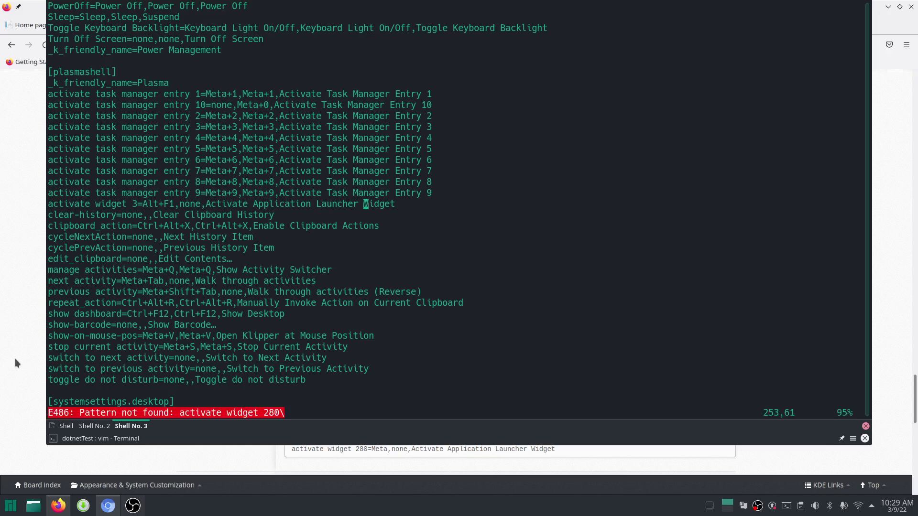
pyautogui.press('F12')
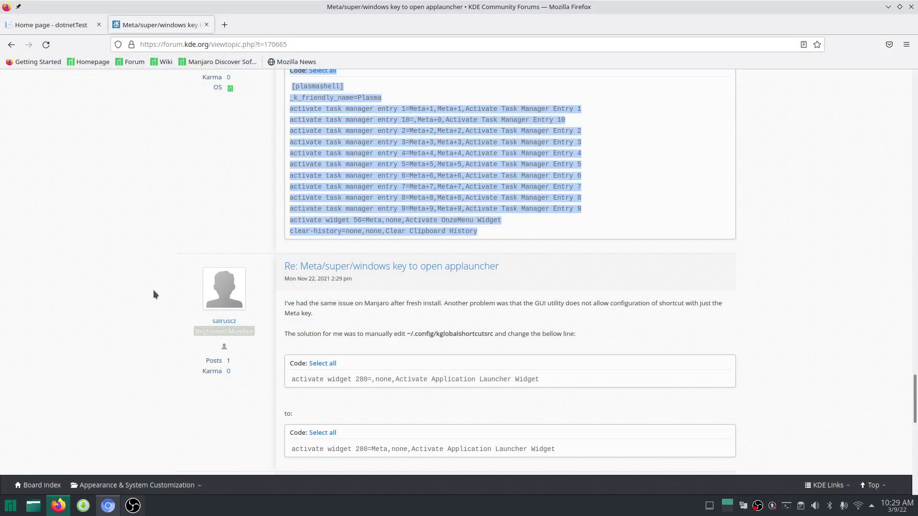
pyautogui.press('F12')
pyautogui.write('/')
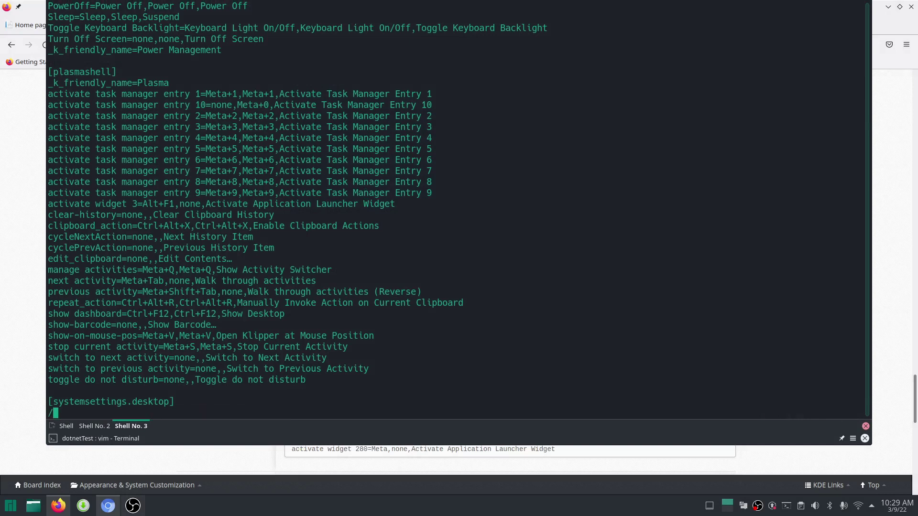
pyautogui.write('activate widget 280')
pyautogui.press('Return')
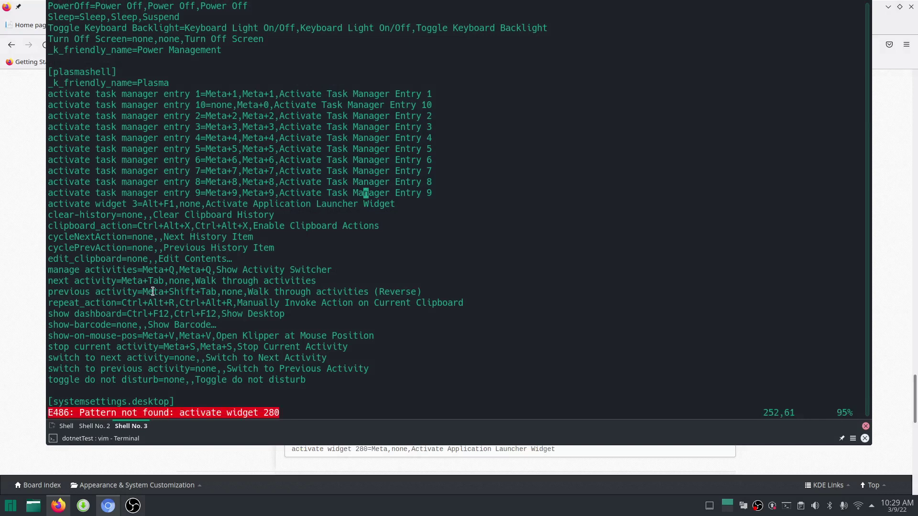
pyautogui.press('j')
pyautogui.press('h')
pyautogui.press('h')
pyautogui.press('h')
pyautogui.press('h')
pyautogui.press('h')
pyautogui.press('h')
pyautogui.press('h')
pyautogui.press('h')
pyautogui.press('h')
pyautogui.press('h')
pyautogui.press('h')
pyautogui.press('h')
pyautogui.press('h')
pyautogui.press('h')
pyautogui.press('h')
pyautogui.press('h')
pyautogui.press('h')
pyautogui.press('h')
pyautogui.press('h')
pyautogui.press('h')
pyautogui.press('h')
pyautogui.press('h')
pyautogui.press('h')
pyautogui.press('h')
pyautogui.press('h')
pyautogui.press('h')
pyautogui.press('h')
pyautogui.press('h')
pyautogui.press('h')
pyautogui.press('h')
pyautogui.press('h')
pyautogui.press('h')
pyautogui.press('h')
pyautogui.press('h')
pyautogui.press('h')
pyautogui.press('h')
pyautogui.press('h')
pyautogui.press('h')
pyautogui.press('h')
pyautogui.press('h')
pyautogui.press('super')
pyautogui.press('super')
pyautogui.press('F12')
pyautogui.press('j')
pyautogui.press('j')
pyautogui.press('j')
pyautogui.press('j')
pyautogui.press('j')
pyautogui.press('j')
pyautogui.press('j')
pyautogui.press('j')
pyautogui.press('j')
pyautogui.press('j')
pyautogui.press('j')
pyautogui.press('j')
pyautogui.press('j')
pyautogui.press('j')
pyautogui.press('j')
pyautogui.press('j')
pyautogui.press('j')
pyautogui.press('j')
pyautogui.press('j')
pyautogui.press('j')
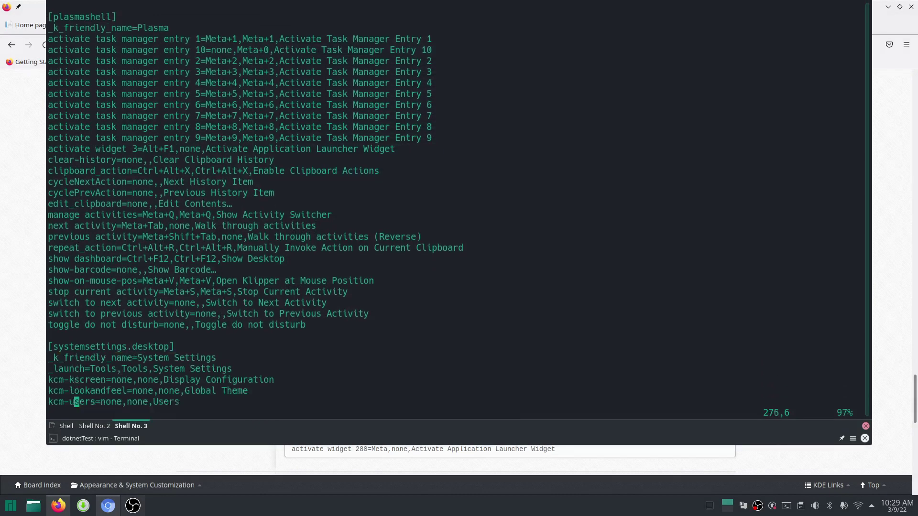
pyautogui.write('/activa')
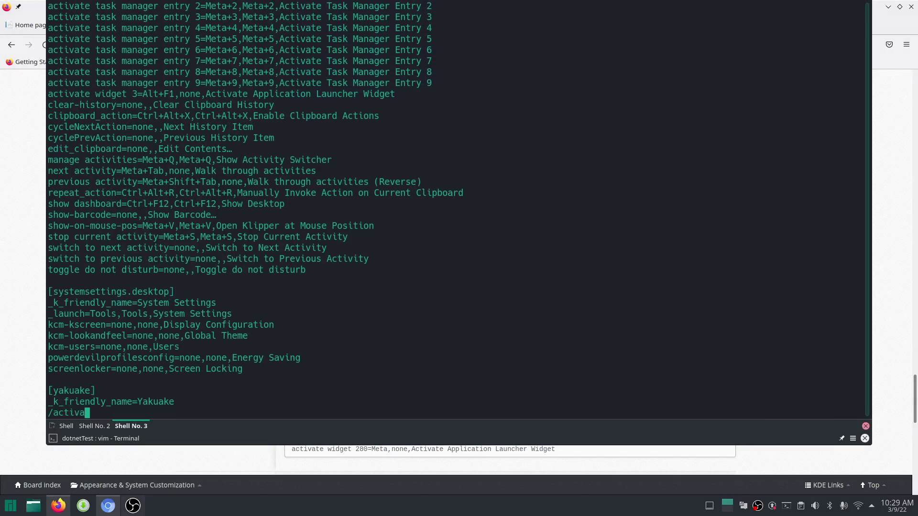
pyautogui.write('te widget')
pyautogui.press('Return')
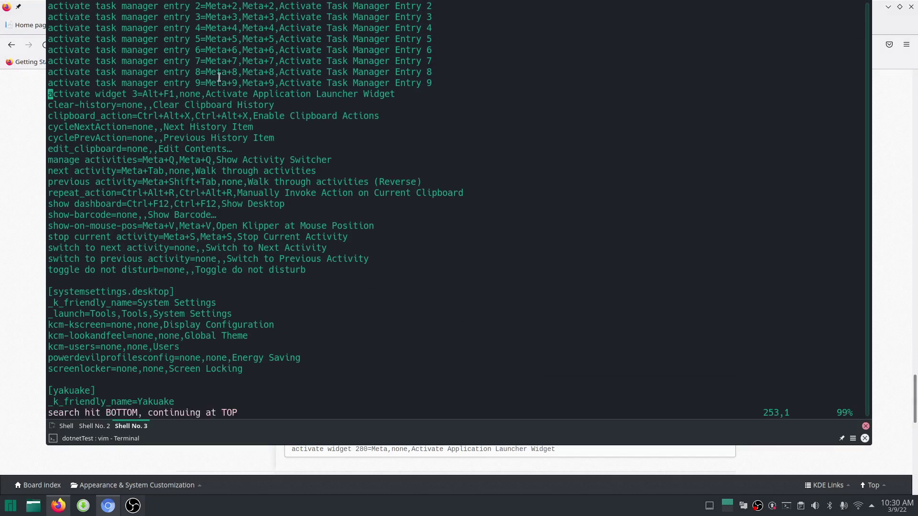
pyautogui.tripleClick(249, 96)
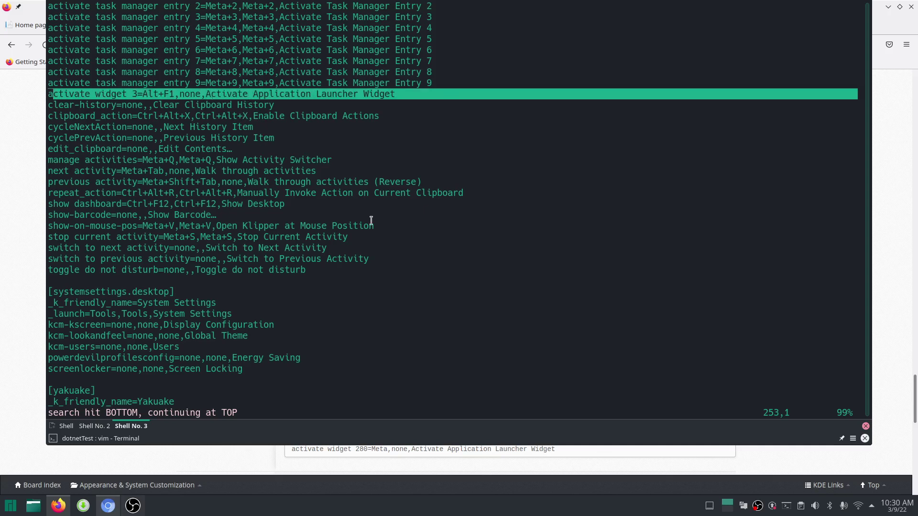
pyautogui.click(220, 219)
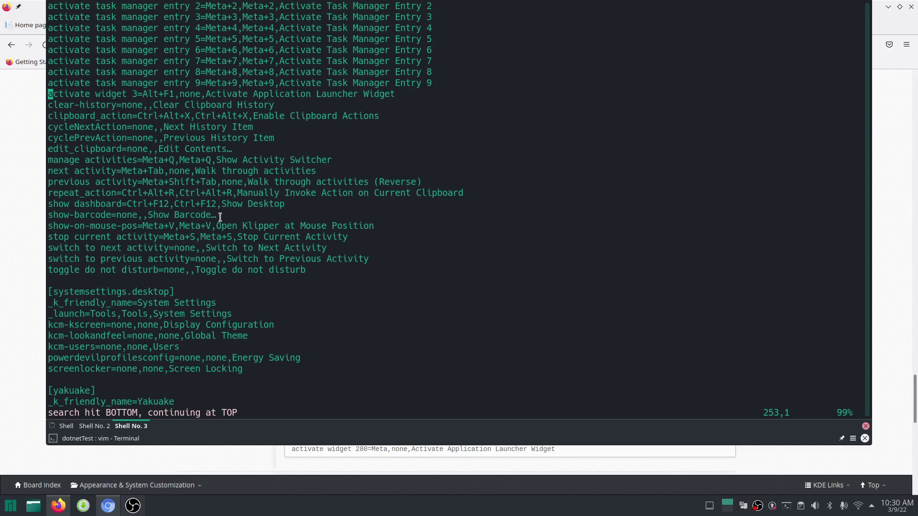
pyautogui.press('k')
pyautogui.press('k')
pyautogui.press('k')
pyautogui.press('k')
pyautogui.press('k')
pyautogui.press('k')
pyautogui.press('k')
pyautogui.press('k')
pyautogui.press('k')
pyautogui.press('k')
pyautogui.press('k')
pyautogui.press('k')
pyautogui.press('k')
pyautogui.press('k')
pyautogui.press('k')
pyautogui.press('k')
pyautogui.press('k')
pyautogui.press('k')
pyautogui.press('k')
pyautogui.press('k')
pyautogui.press('k')
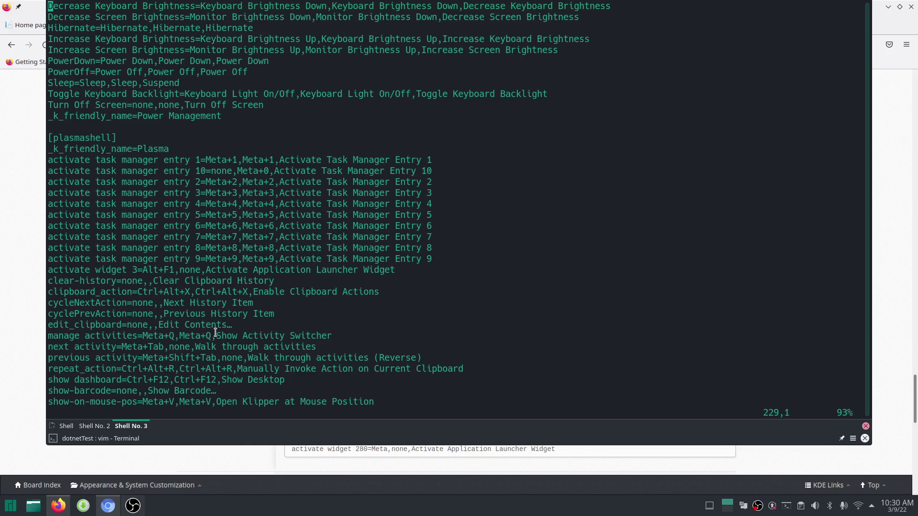
# Step: Search kglobalshortcutsrc for 'Meta' and step through six matches
pyautogui.moveTo(143, 270); pyautogui.dragTo(200, 270)
pyautogui.click(199, 269)
pyautogui.write('/Meta')
pyautogui.press('Return')
pyautogui.press('n')
pyautogui.press('n')
pyautogui.press('n')
pyautogui.press('n')
pyautogui.press('n')
pyautogui.press('n')
pyautogui.press('n')
pyautogui.press('n')
pyautogui.press('n')
pyautogui.press('n')
pyautogui.press('n')
pyautogui.press('n')
pyautogui.press('n')
pyautogui.press('n')
pyautogui.press('n')
pyautogui.press('n')
pyautogui.press('n')
pyautogui.press('n')
pyautogui.press('n')
pyautogui.press('n')
pyautogui.press('n')
pyautogui.press('n')
pyautogui.press('n')
pyautogui.press('n')
pyautogui.press('n')
pyautogui.press('n')
pyautogui.press('n')
pyautogui.press('n')
pyautogui.press('n')
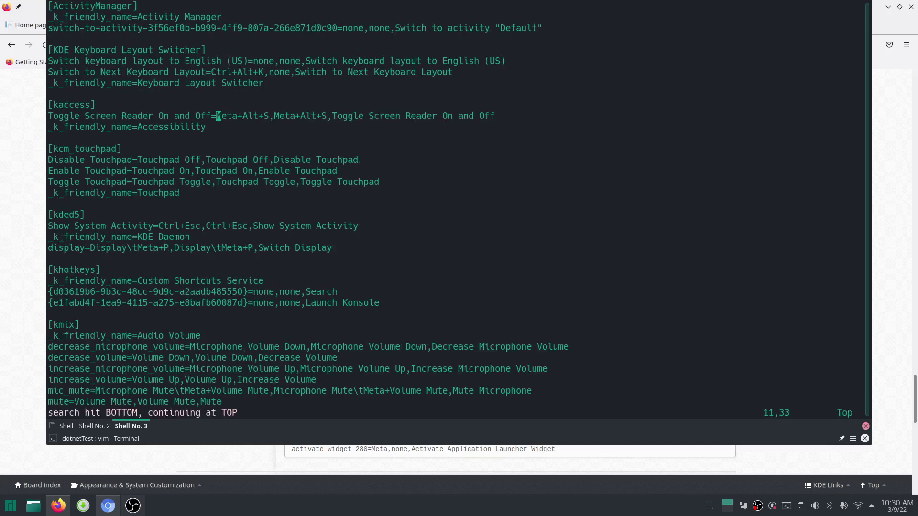
pyautogui.press('n')
pyautogui.press('n')
pyautogui.press('n')
pyautogui.press('n')
pyautogui.press('n')
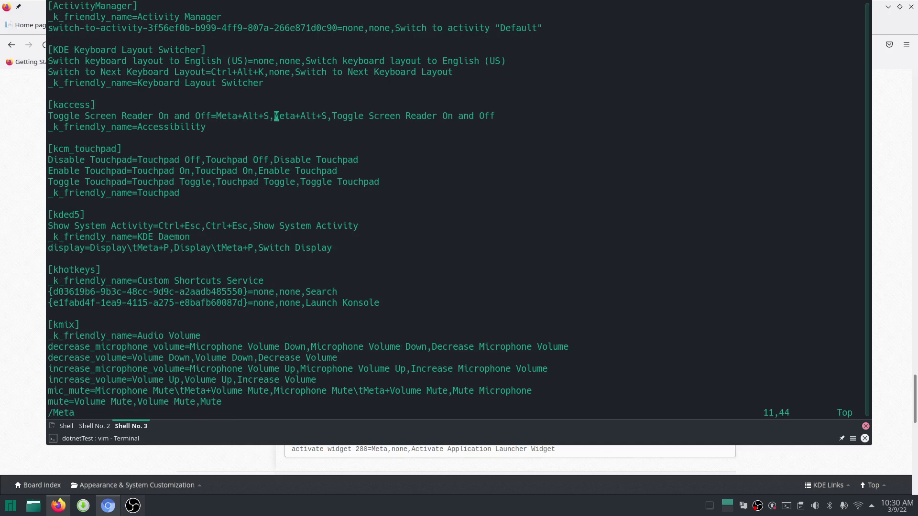
pyautogui.press('n')
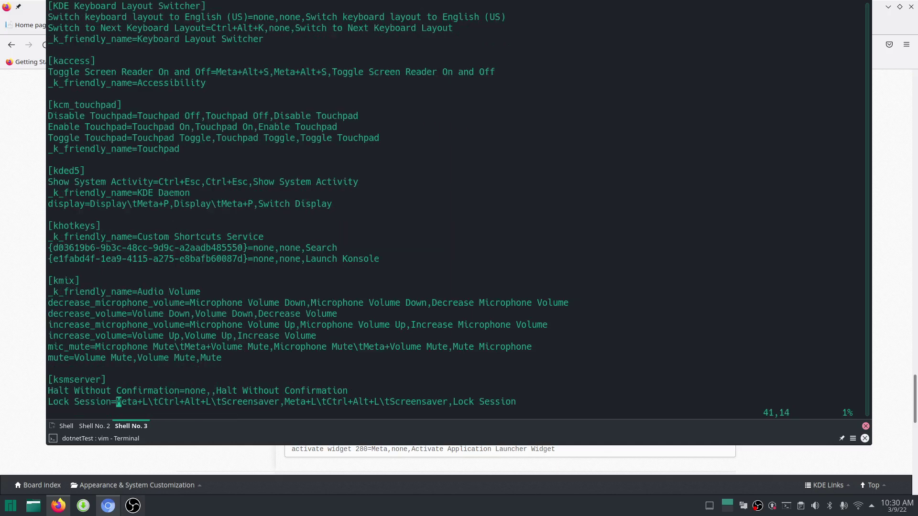
pyautogui.press('n')
pyautogui.press('n')
pyautogui.press('n')
pyautogui.press('n')
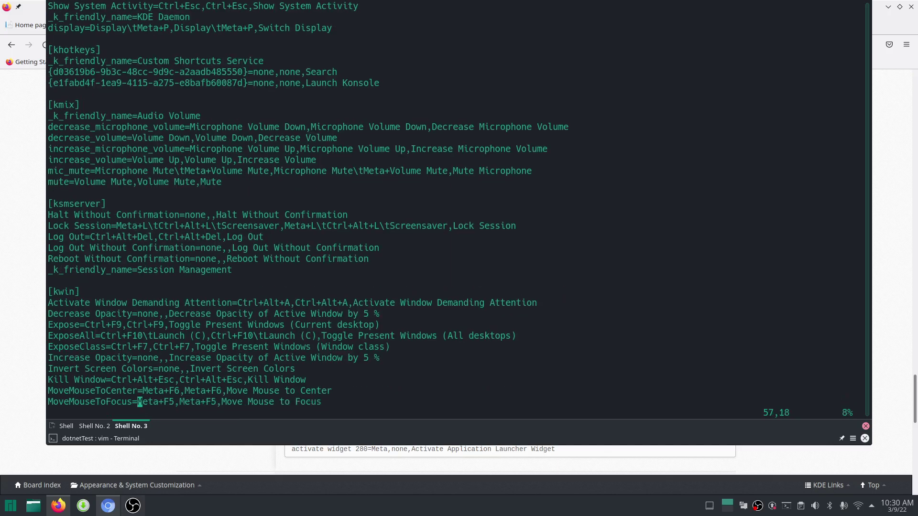
pyautogui.press('n')
pyautogui.press('n')
pyautogui.press('n')
pyautogui.press('n')
pyautogui.press('n')
pyautogui.press('n')
pyautogui.press('n')
pyautogui.press('n')
pyautogui.press('n')
pyautogui.press('n')
pyautogui.press('n')
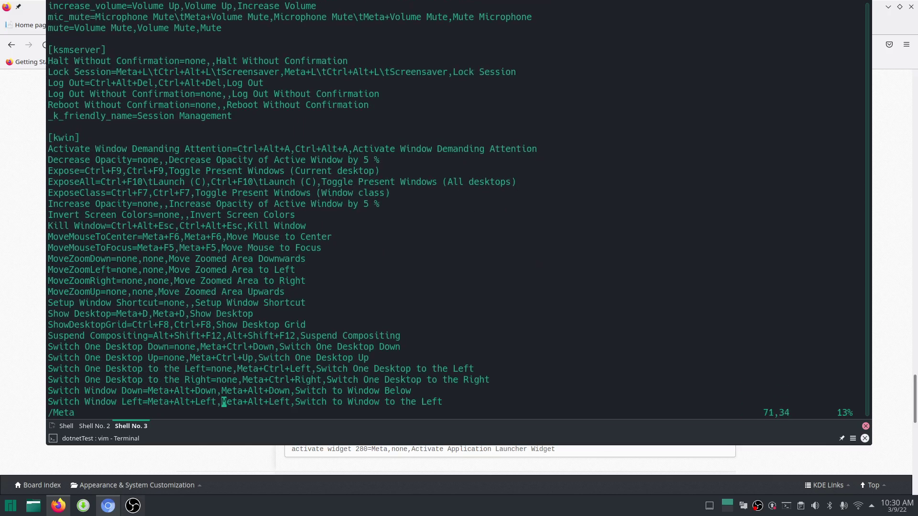
pyautogui.press('n')
pyautogui.press('n')
# Step: Insert 'a/' text, then save the file and quit vim
pyautogui.write('a')
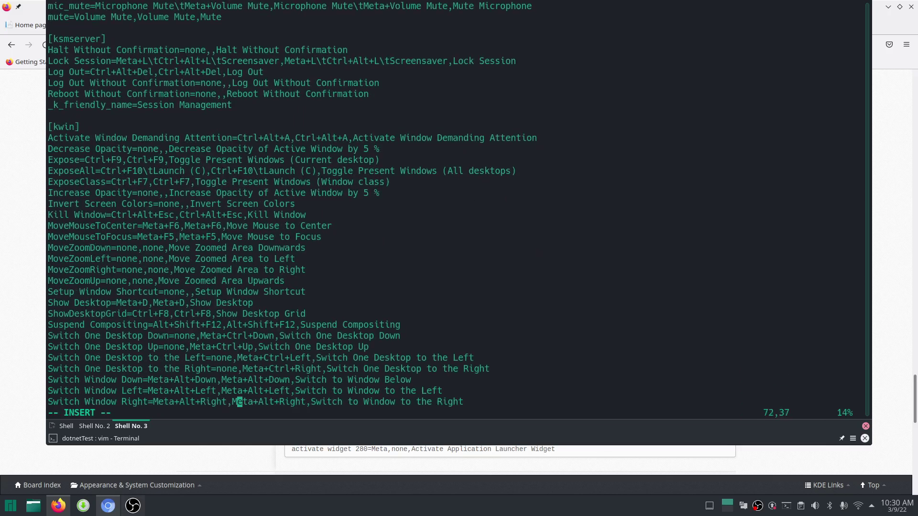
pyautogui.write('/')
pyautogui.press('Escape')
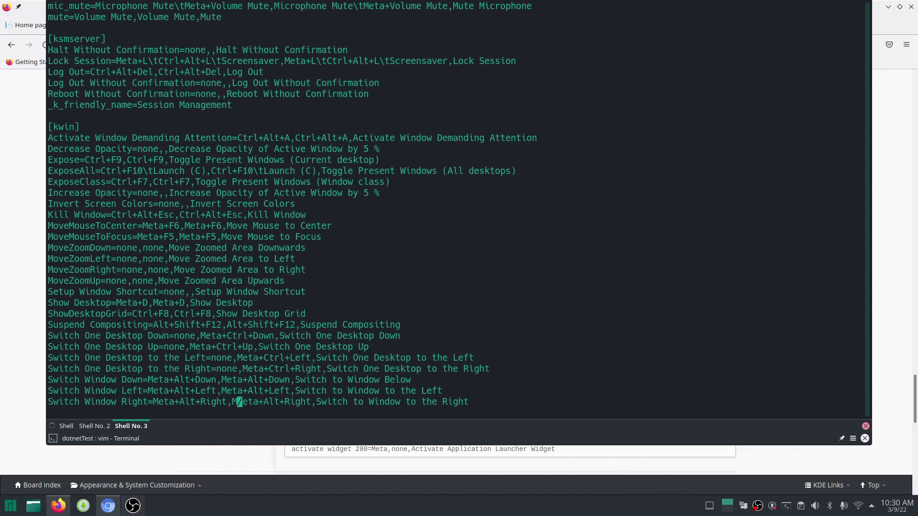
pyautogui.write(':wq')
pyautogui.press('Return')
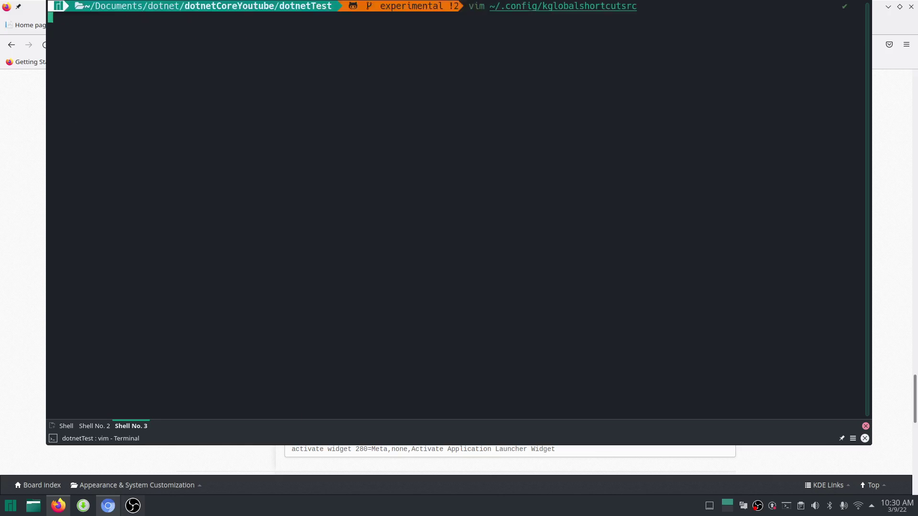
# Step: Reopen kglobalshortcutsrc in vim and quit back to the zsh prompt
pyautogui.press('Up')
pyautogui.press('Return')
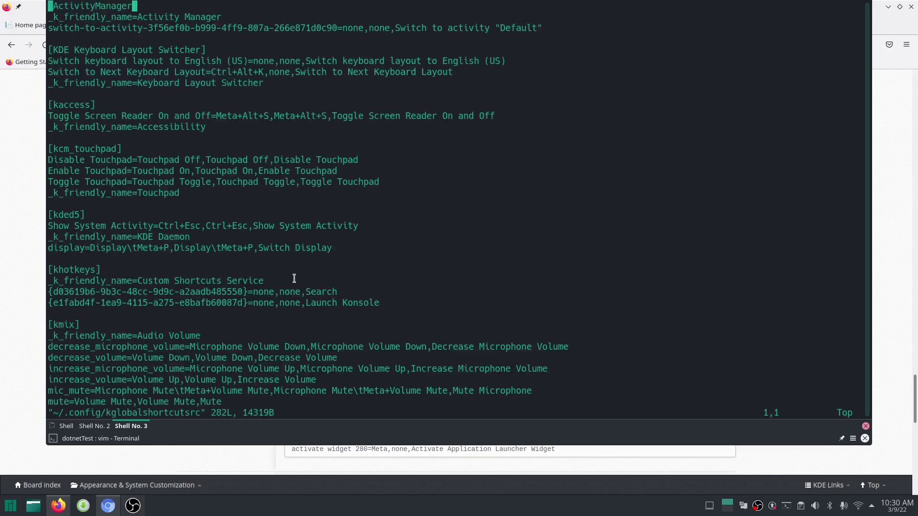
pyautogui.write(':wq')
pyautogui.press('Return')
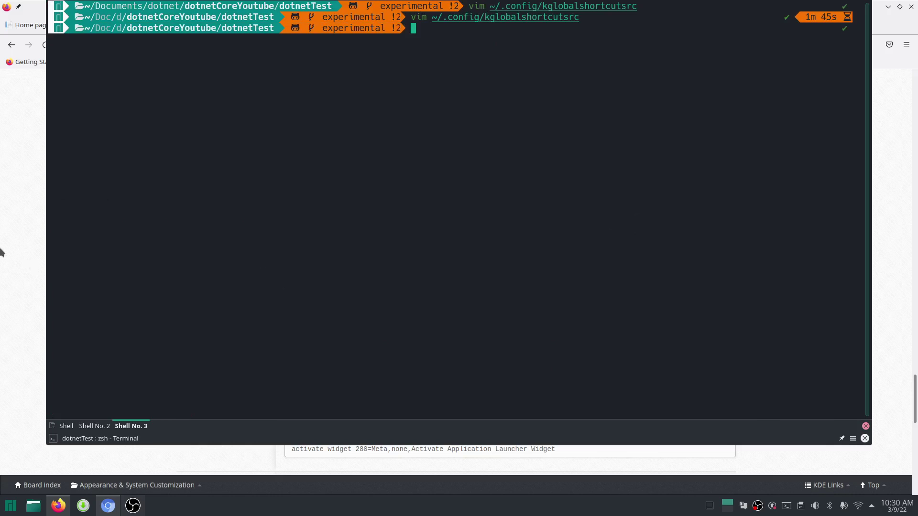
# Step: Hide the terminal and scroll the forum thread to the 'activate widget 280=Meta' fix reply
pyautogui.press('F12')
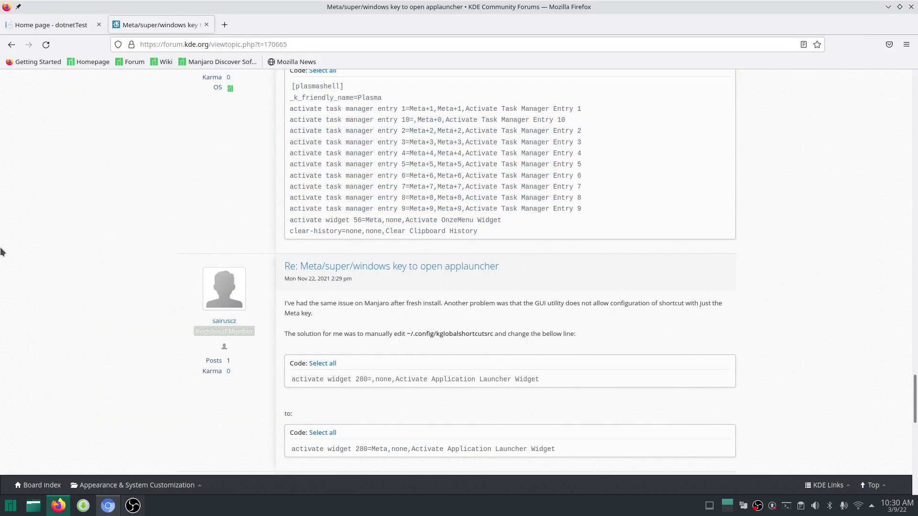
pyautogui.press('F12')
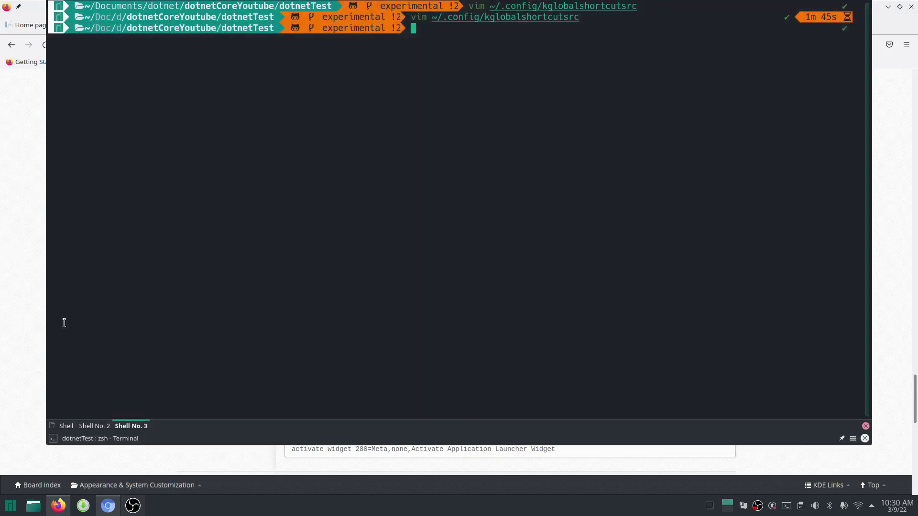
pyautogui.press('F12')
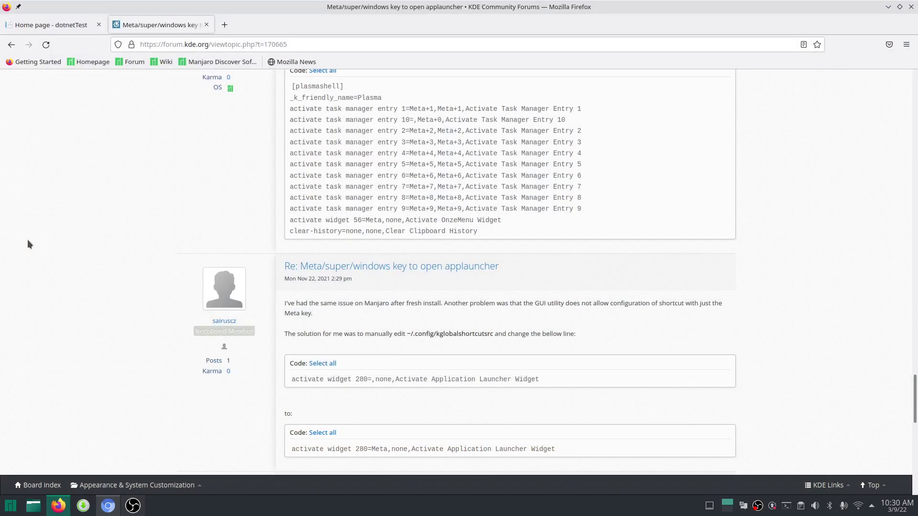
pyautogui.scroll(-3, 28, 239)
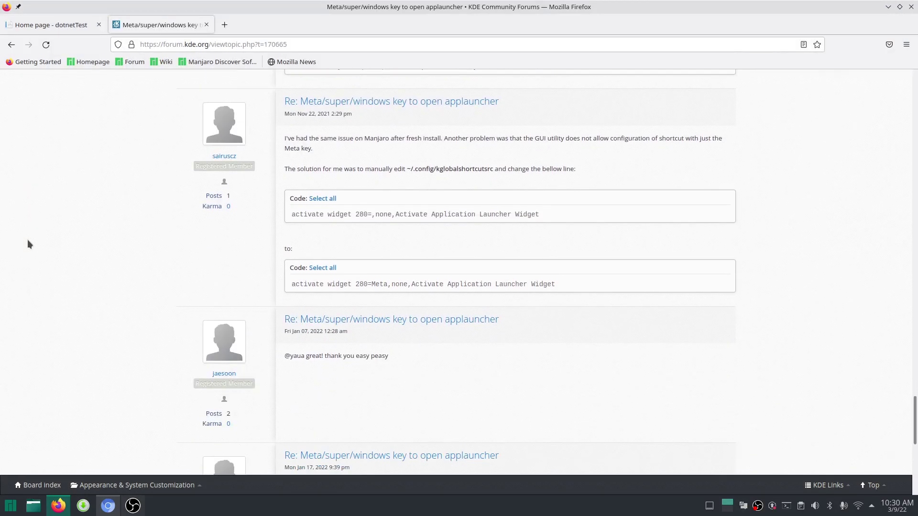
# Step: Reopen kglobalshortcutsrc in vim and search for the launcher line (mistyped 'activate widgett')
pyautogui.press('F12')
pyautogui.press('Up')
pyautogui.press('Return')
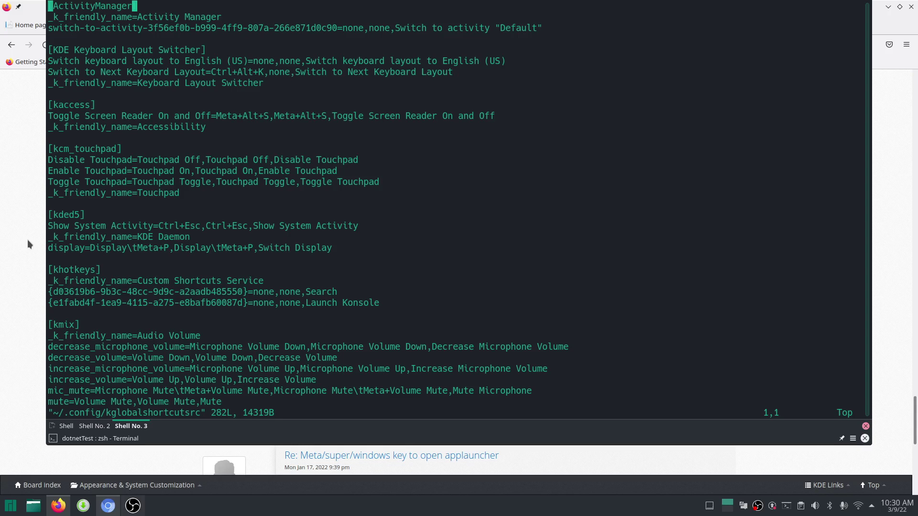
pyautogui.write('/active')
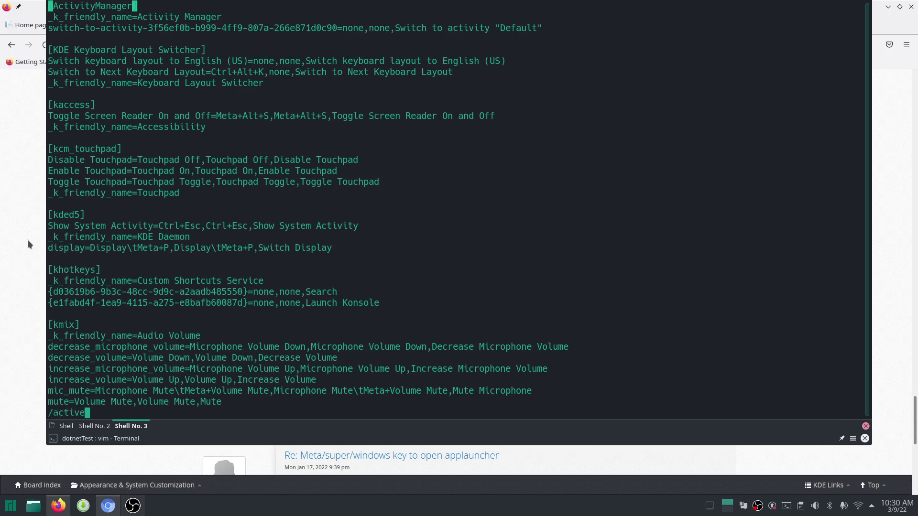
pyautogui.press('BackSpace')
pyautogui.write('ate widgett')
pyautogui.press('Return')
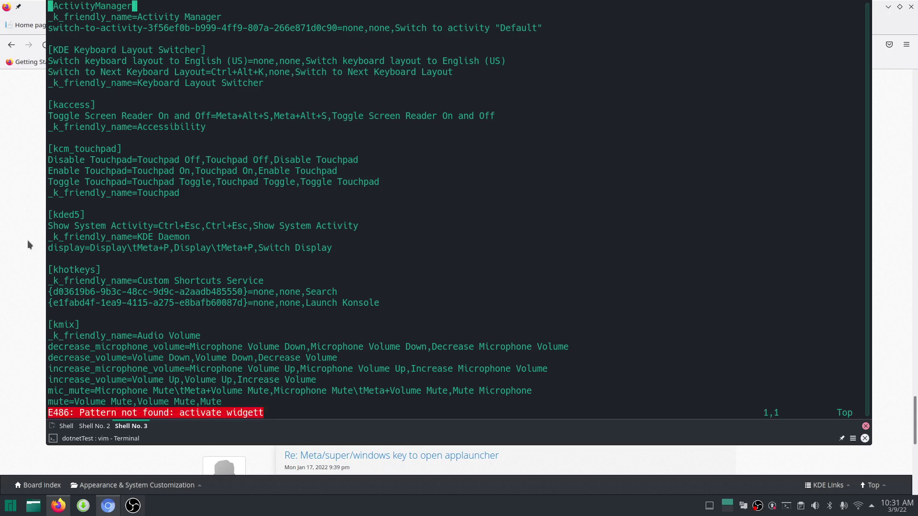
# Step: Find 'activate widget' and insert ',Meta' after 'Alt+F1,none' on the launcher line
pyautogui.write('/ac')
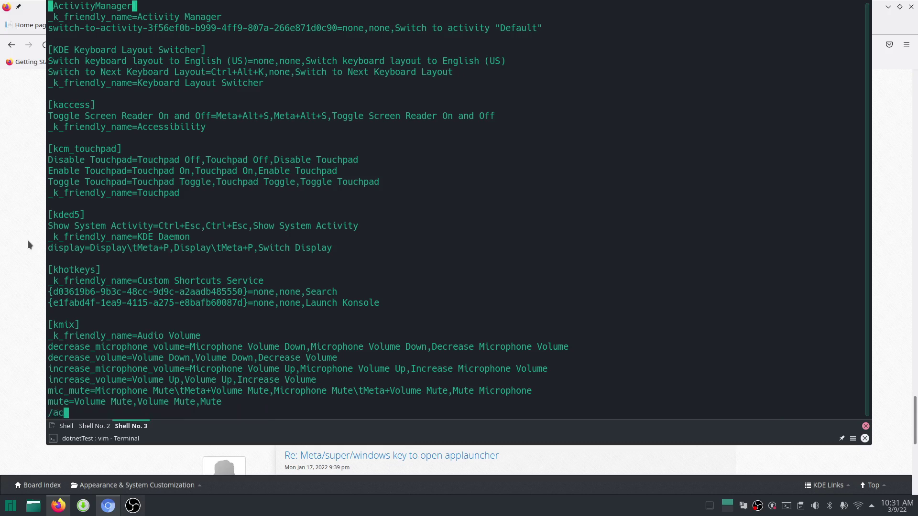
pyautogui.write('tivate widget')
pyautogui.press('Return')
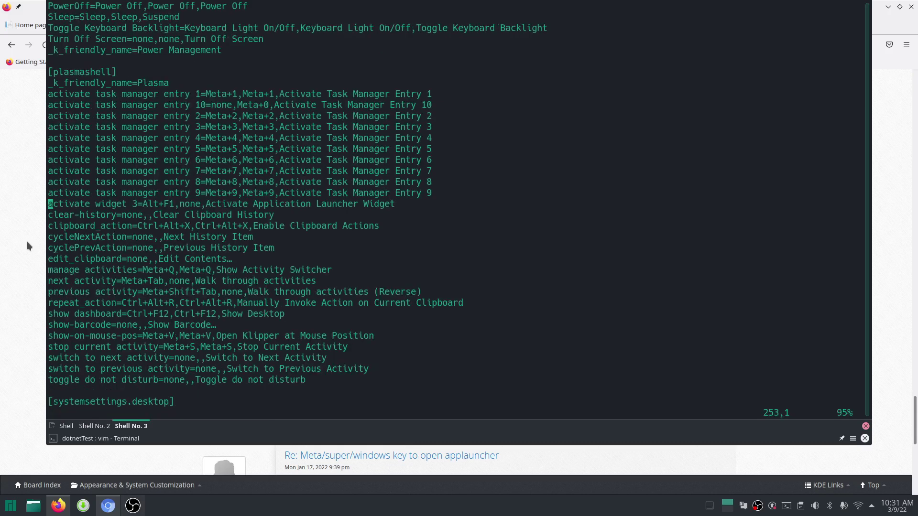
pyautogui.press('l')
pyautogui.press('l')
pyautogui.press('l')
pyautogui.press('l')
pyautogui.press('l')
pyautogui.press('l')
pyautogui.press('l')
pyautogui.press('l')
pyautogui.press('l')
pyautogui.press('l')
pyautogui.press('l')
pyautogui.press('l')
pyautogui.press('l')
pyautogui.press('l')
pyautogui.press('l')
pyautogui.press('l')
pyautogui.press('l')
pyautogui.press('l')
pyautogui.press('l')
pyautogui.press('l')
pyautogui.press('h')
pyautogui.press('h')
pyautogui.press('h')
pyautogui.press('l')
pyautogui.press('l')
pyautogui.press('l')
pyautogui.press('l')
pyautogui.press('a')
pyautogui.press('Right')
pyautogui.press('Right')
pyautogui.press('Right')
pyautogui.press('Right')
pyautogui.write(',Meta')
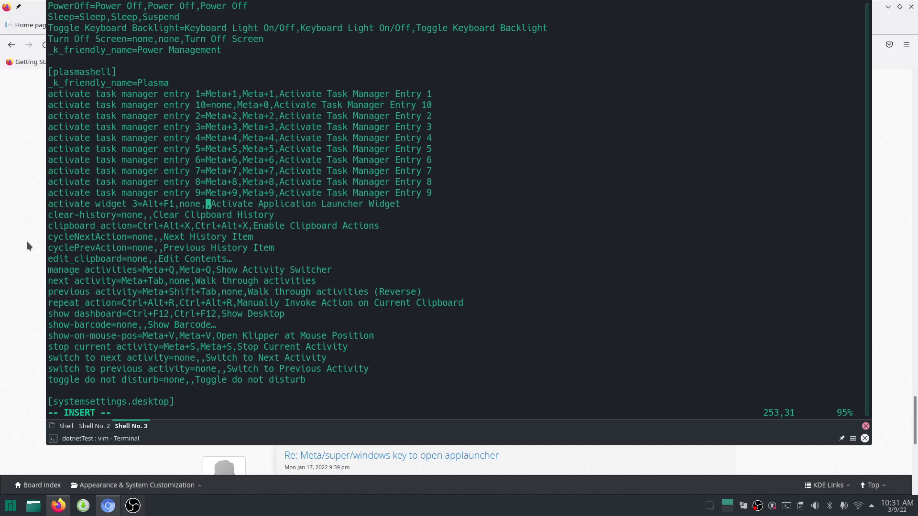
pyautogui.press('Escape')
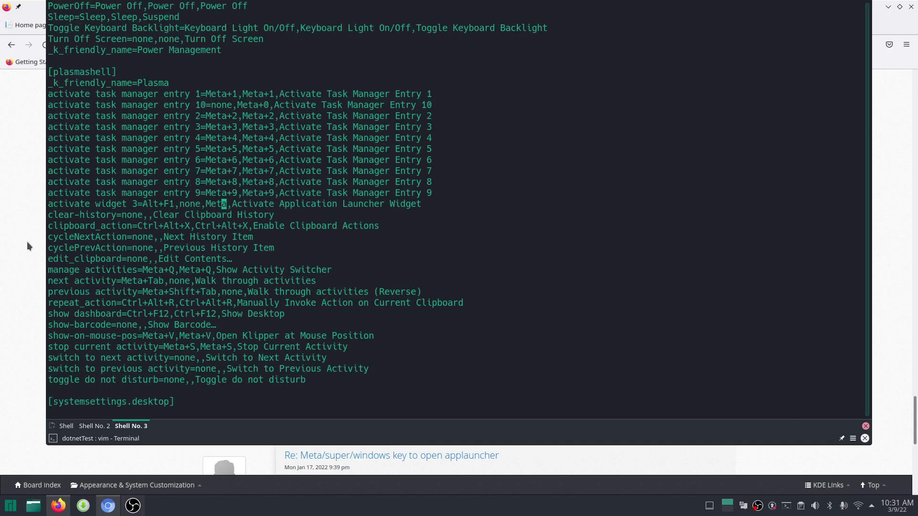
# Step: Save kglobalshortcutsrc with :w and exit vim with :wq
pyautogui.write(':w')
pyautogui.press('Return')
pyautogui.write(':wq')
pyautogui.press('Return')
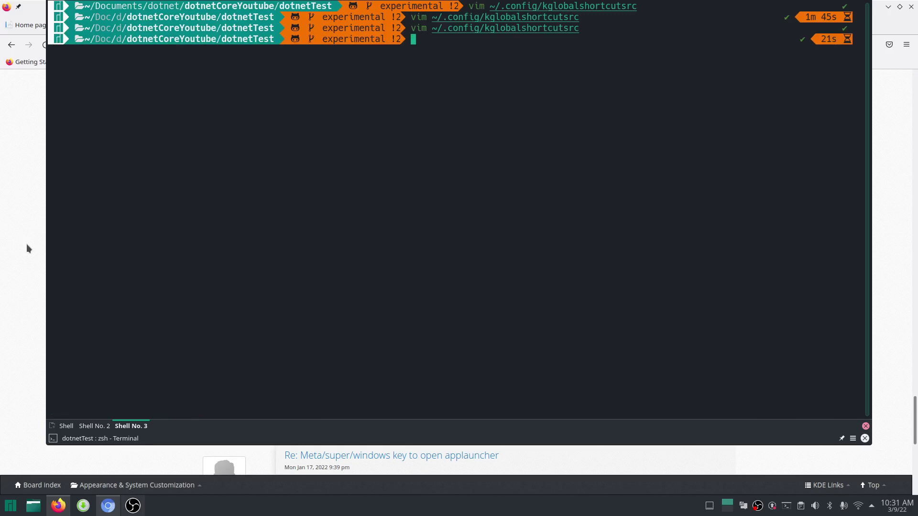
# Step: Hide the terminal, then press Meta to open and close the application launcher
pyautogui.press('super')
pyautogui.press('super')
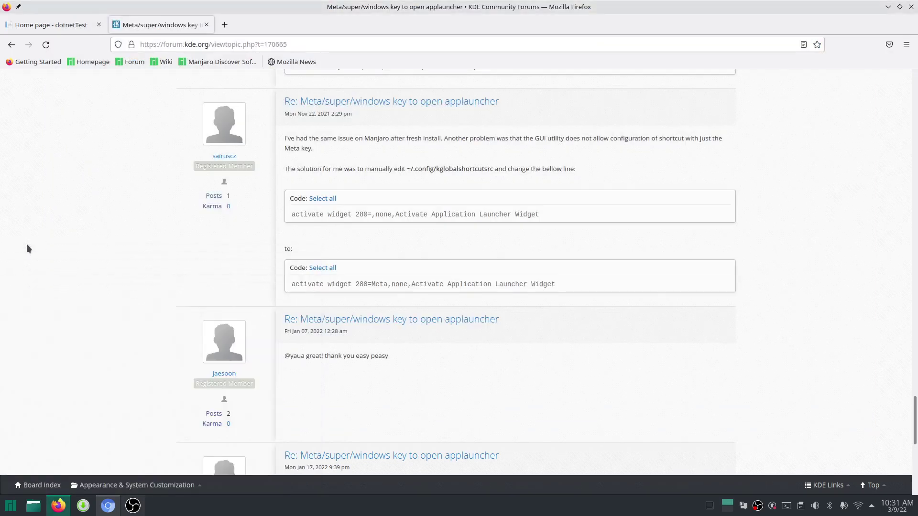
pyautogui.press('super')
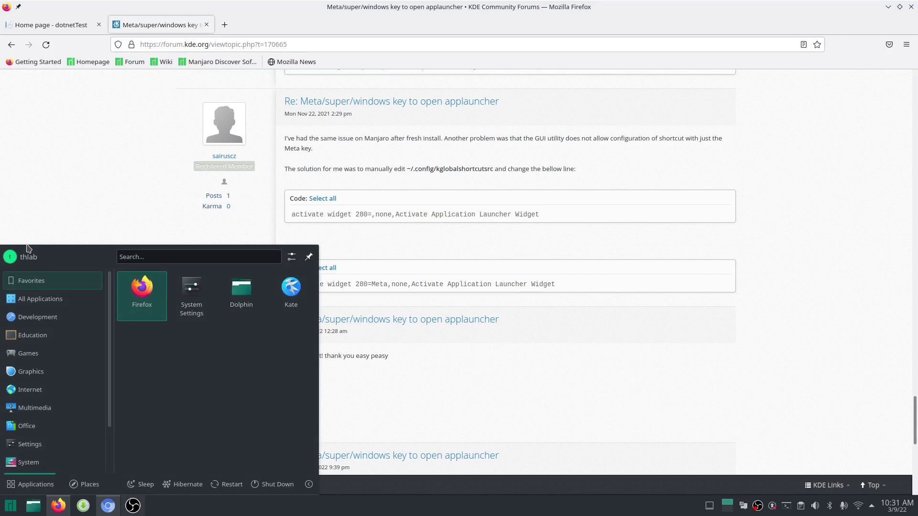
pyautogui.press('super')
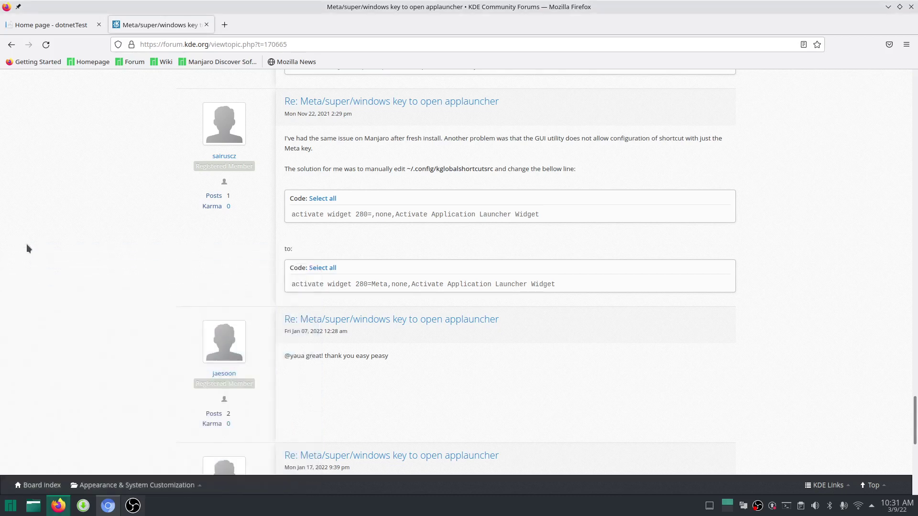
pyautogui.press('super')
pyautogui.press('super')
pyautogui.scroll(-3, 594, 290)
pyautogui.scroll(10, 595, 291)
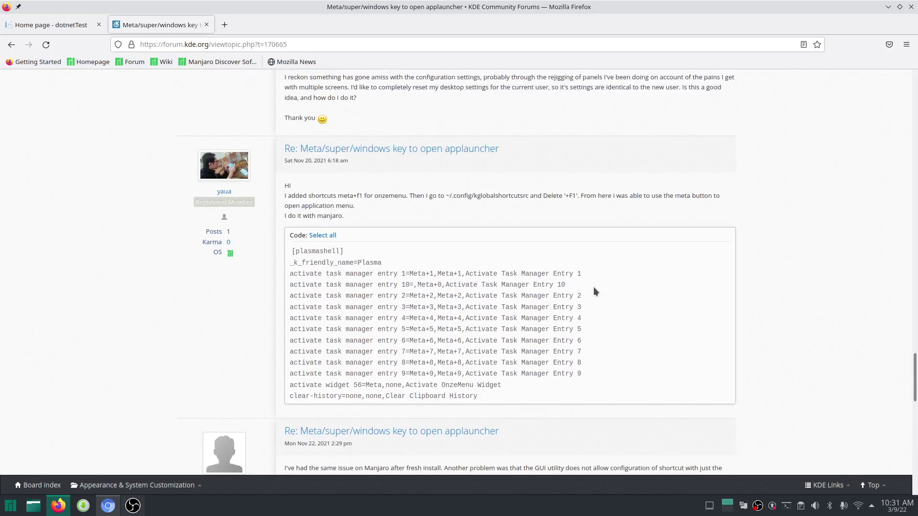
pyautogui.scroll(-4, 595, 292)
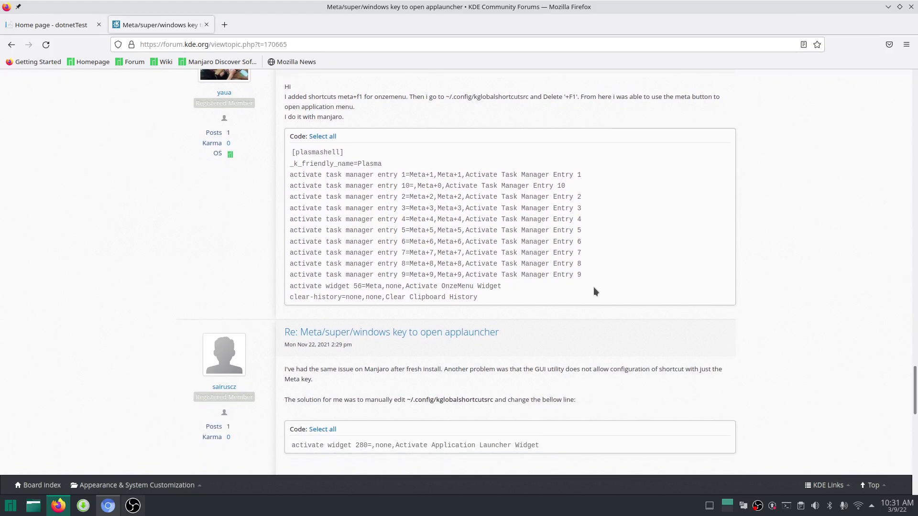
pyautogui.doubleClick(393, 287)
pyautogui.tripleClick(391, 287)
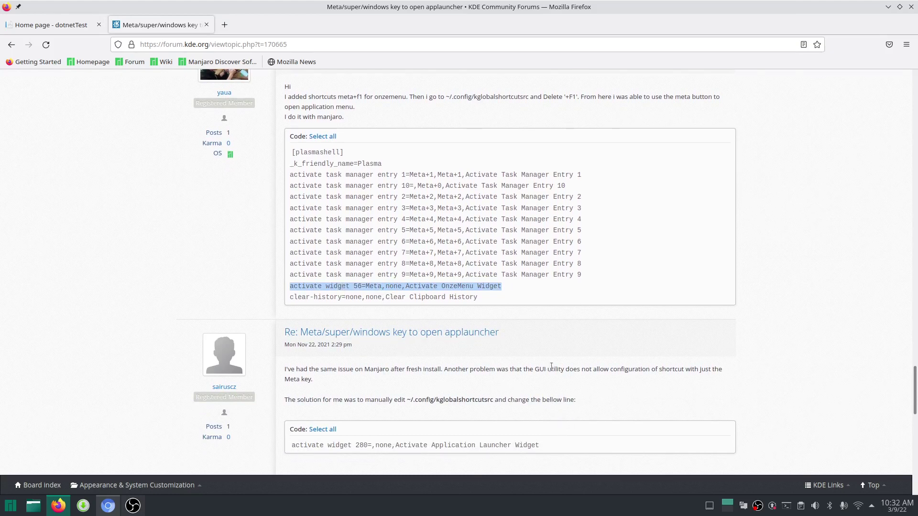
pyautogui.click(442, 448)
pyautogui.tripleClick(451, 443)
pyautogui.click(579, 422)
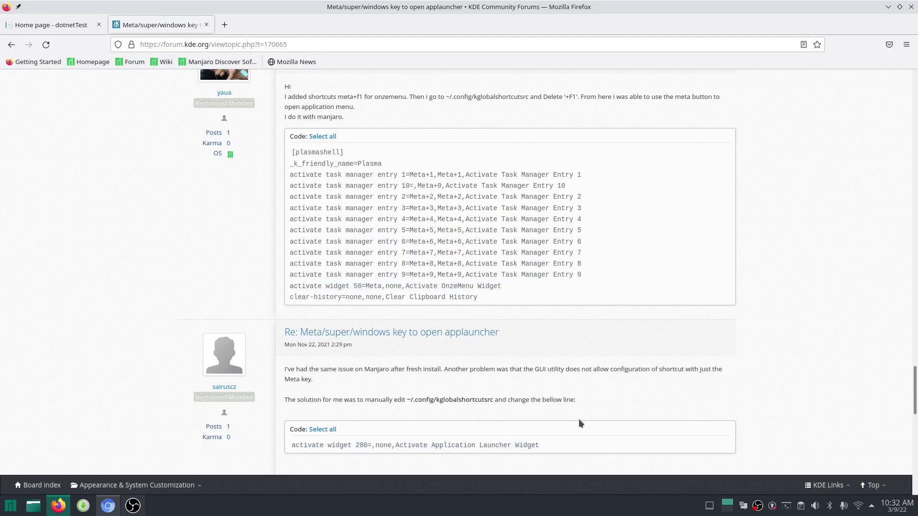